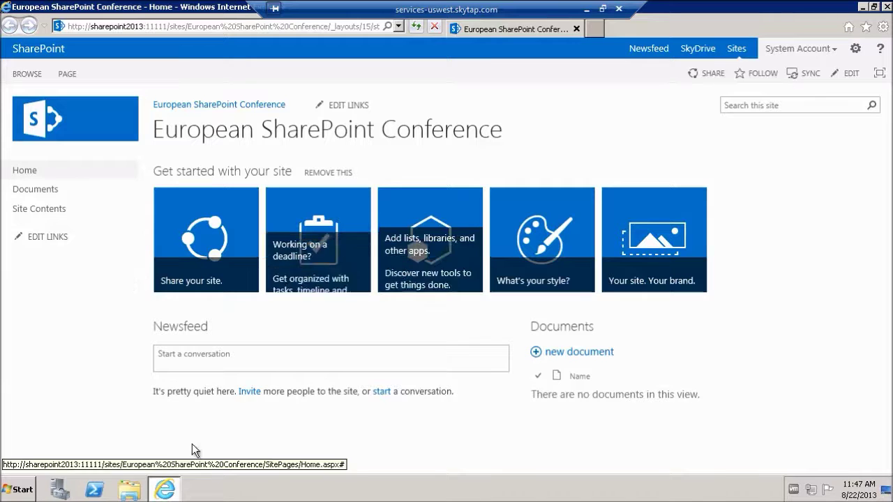
Step: Launch SharePoint 2013 Central Administration and go to System Settings
click(21, 490)
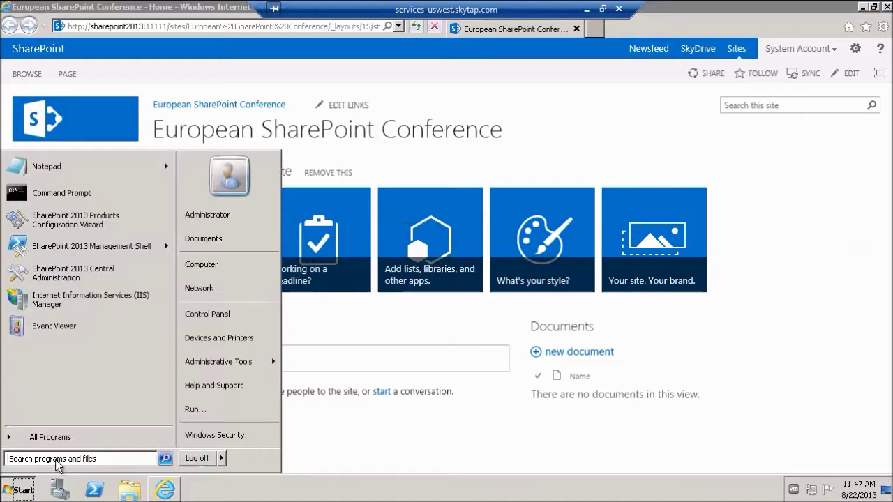
click(57, 276)
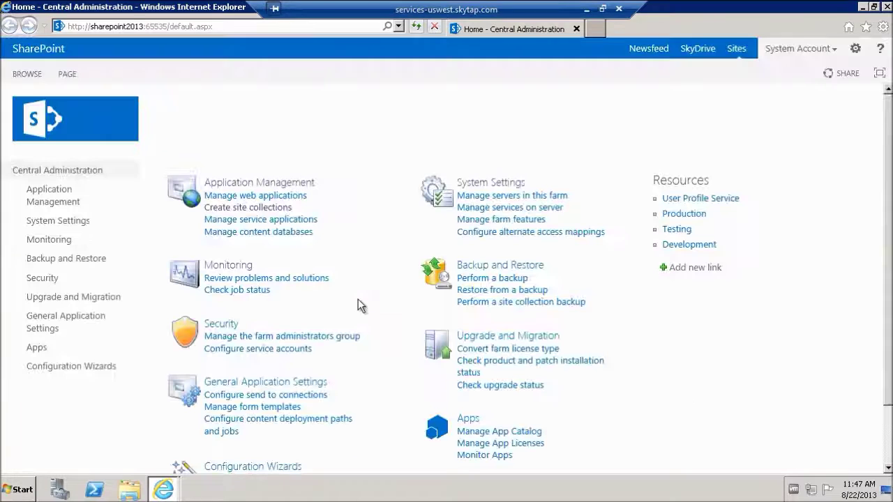
click(38, 220)
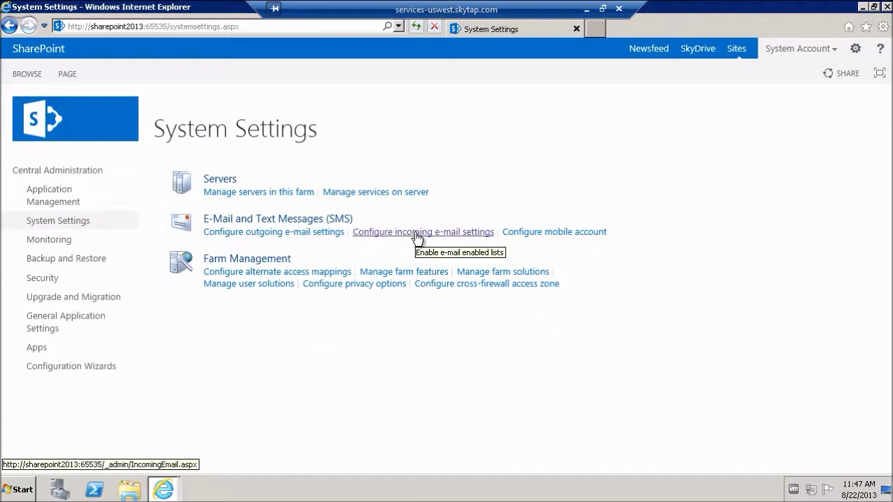
Step: Try the incoming e-mail settings, acknowledge the SMTP-not-installed warning, and cancel out
click(417, 234)
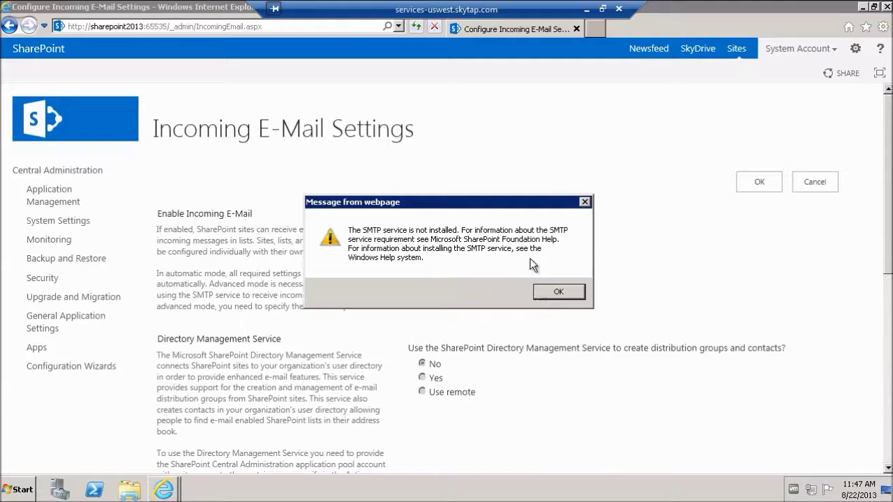
click(559, 294)
click(557, 290)
click(812, 186)
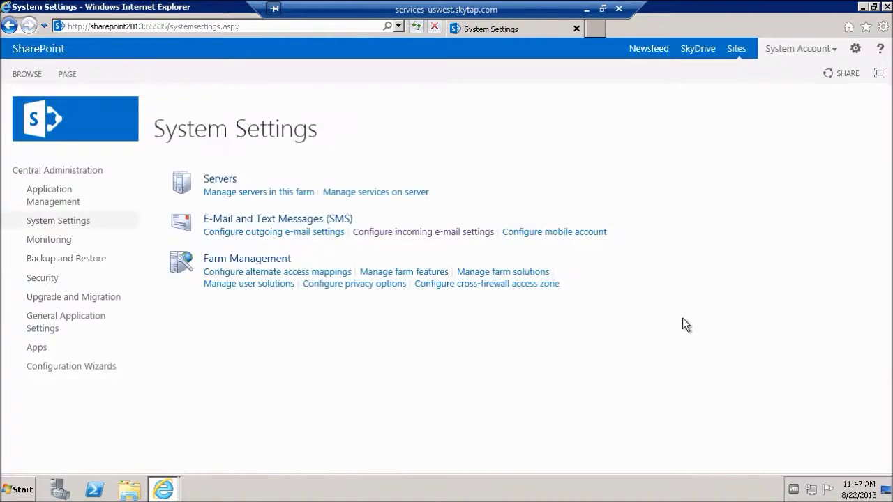
Step: Launch Server Manager by searching 'server' and show the installed Features
click(20, 490)
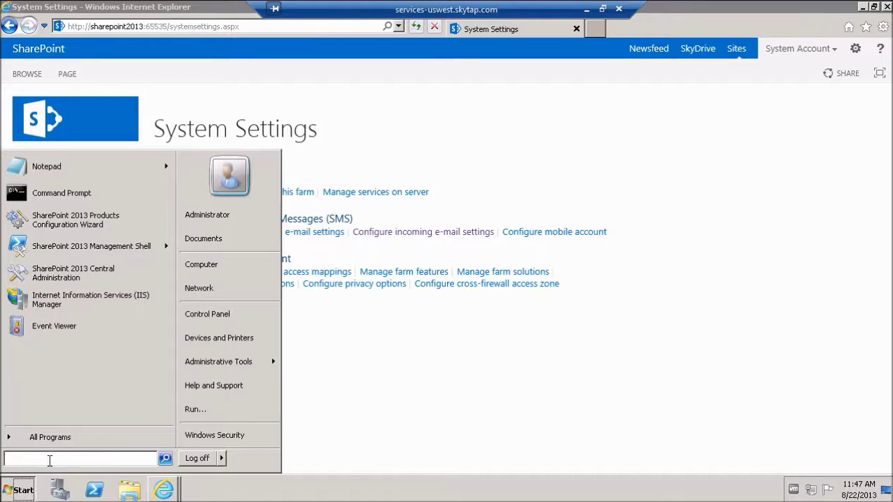
text(server)
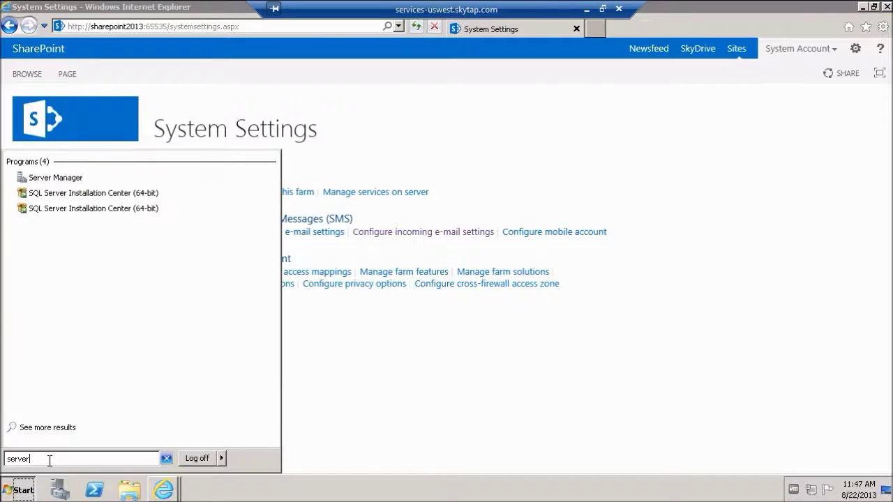
key(Return)
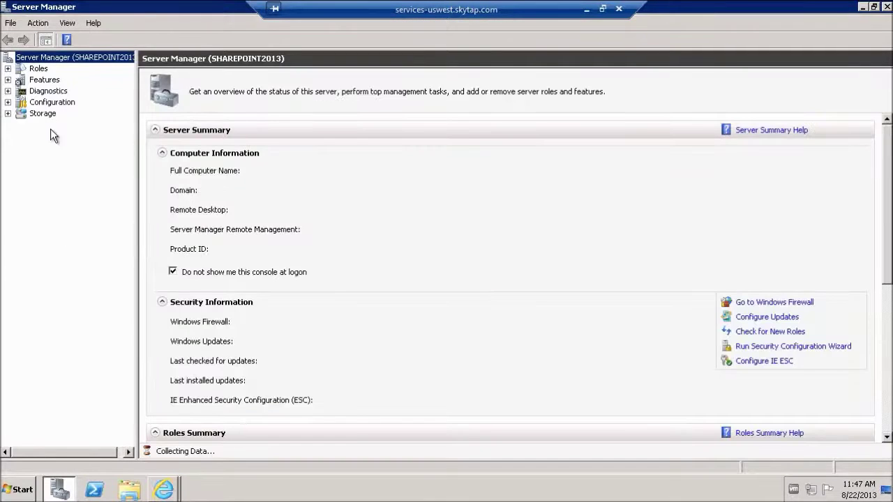
click(43, 80)
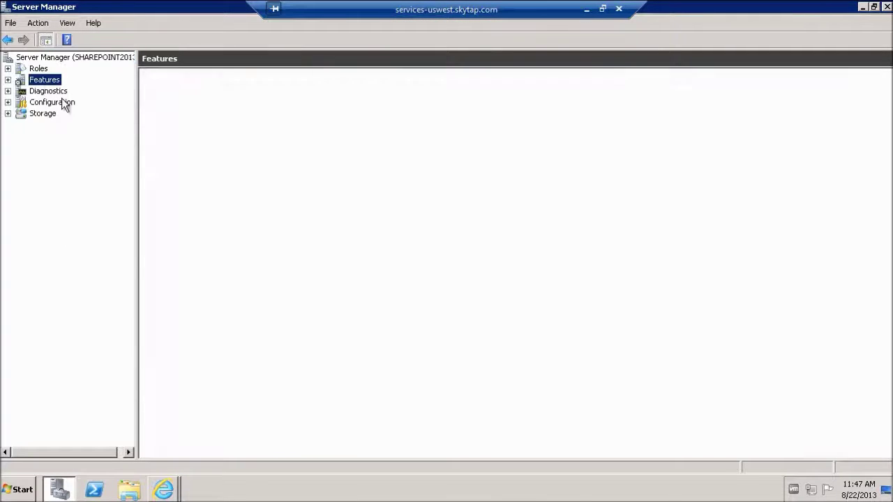
Step: Add the SMTP Server feature with its required Web Server role services and install it
click(755, 155)
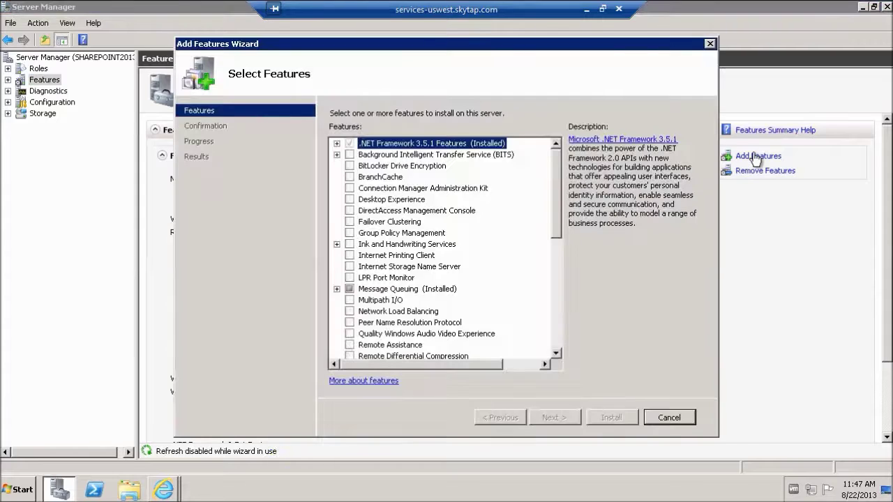
drag(559, 181, 556, 238)
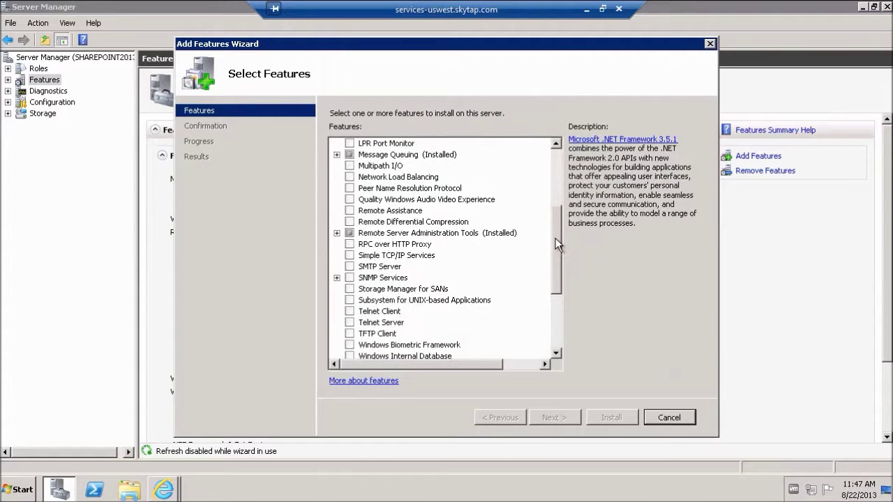
click(349, 267)
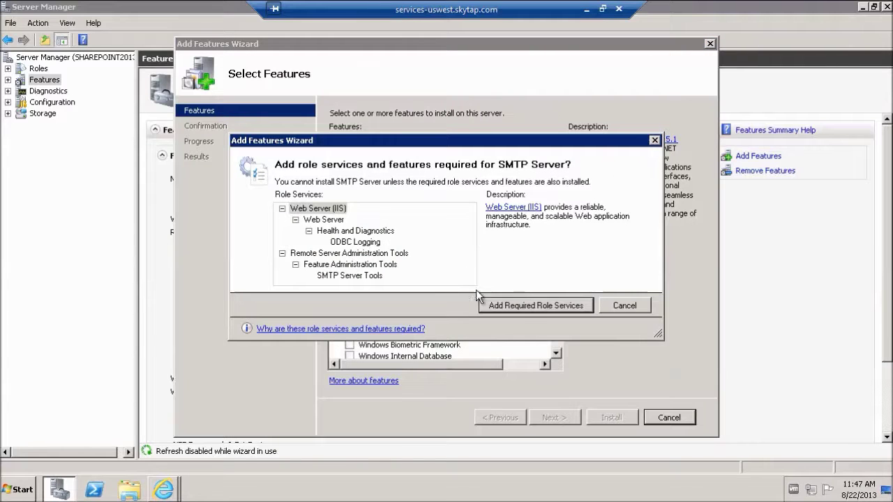
click(529, 306)
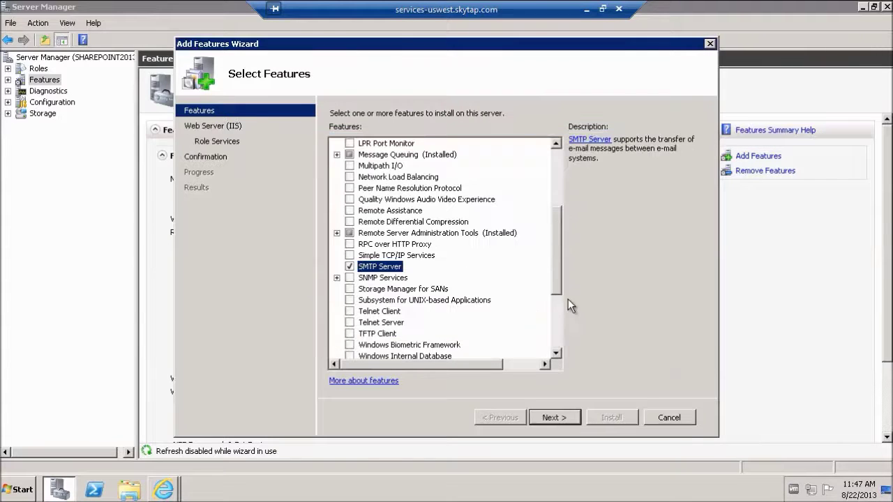
click(555, 417)
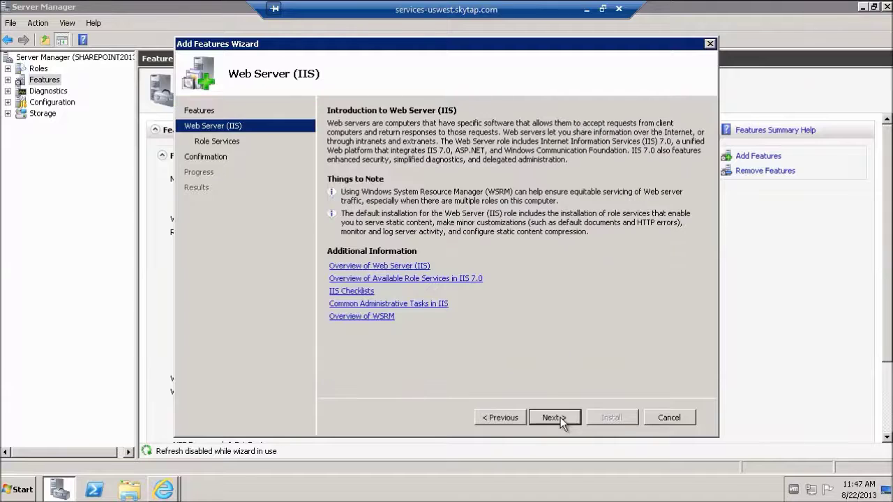
click(555, 418)
click(555, 417)
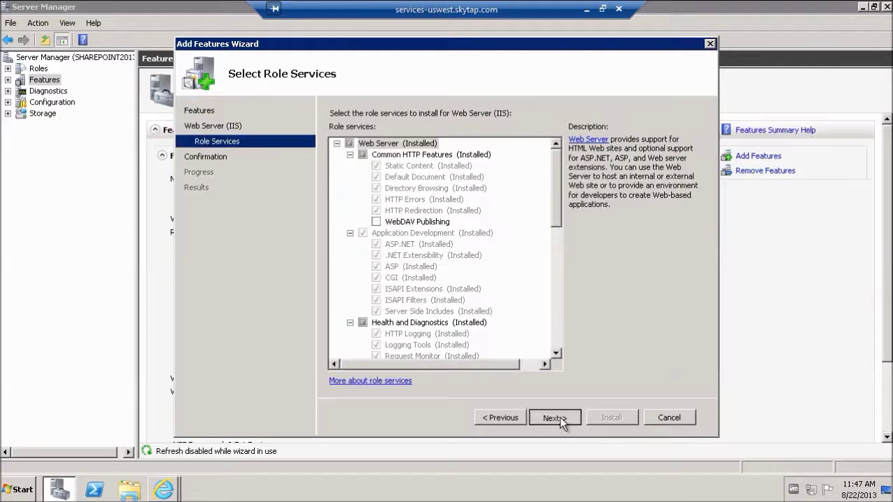
click(611, 418)
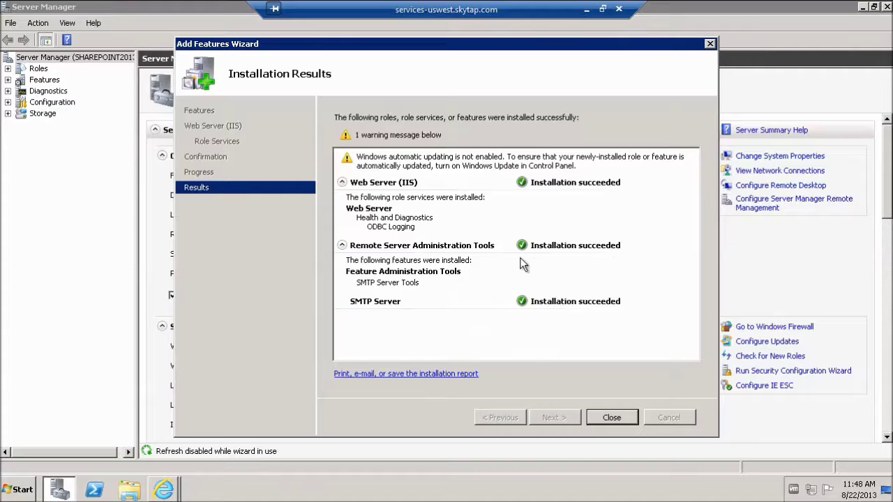
click(611, 417)
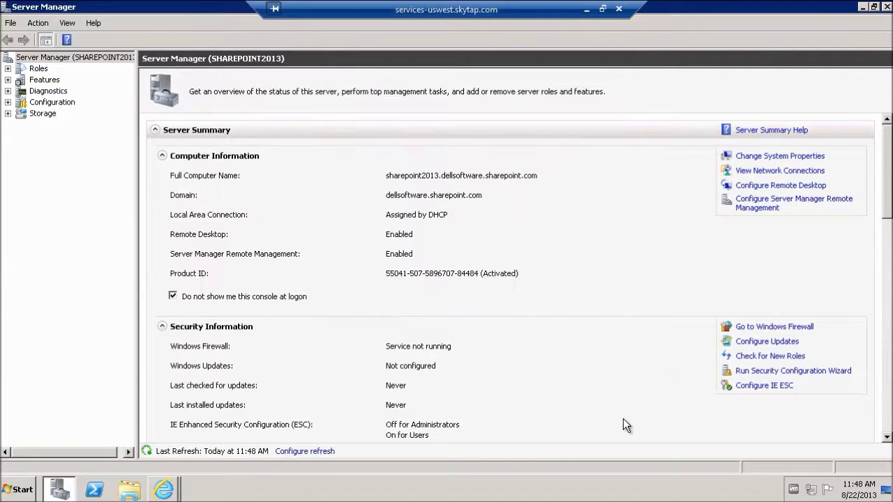
Step: Set Enable sites to receive e-mail to Yes in Automatic mode and select the server display address
click(887, 7)
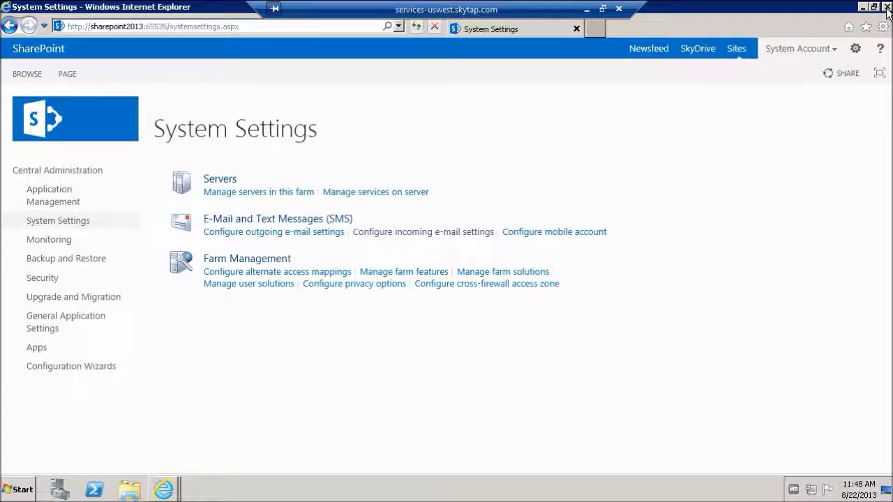
click(413, 232)
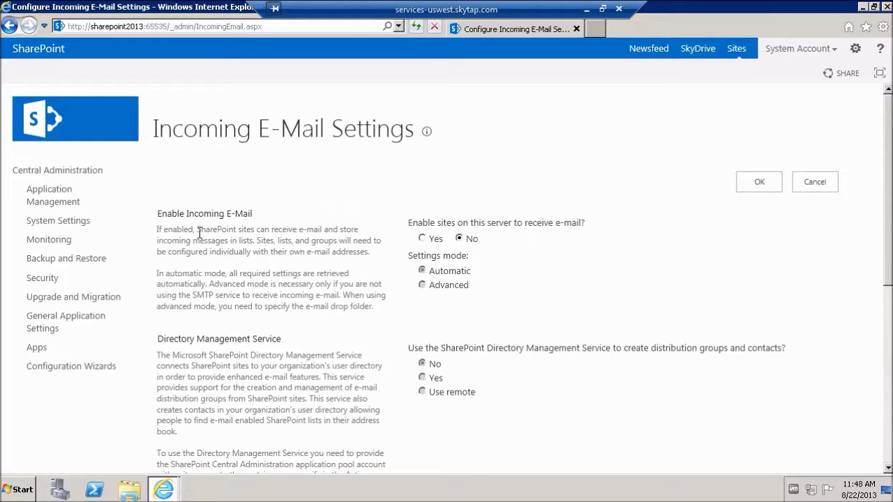
click(422, 239)
scroll(451, 317, down, 3)
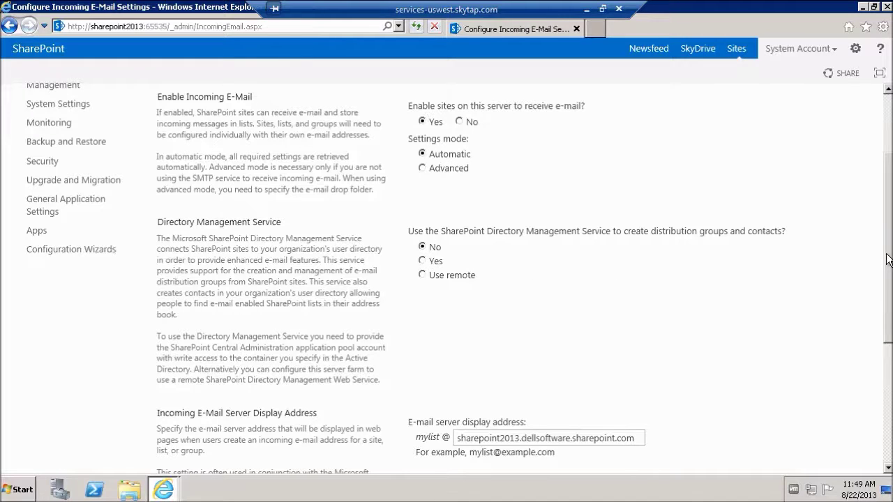
drag(889, 261, 890, 294)
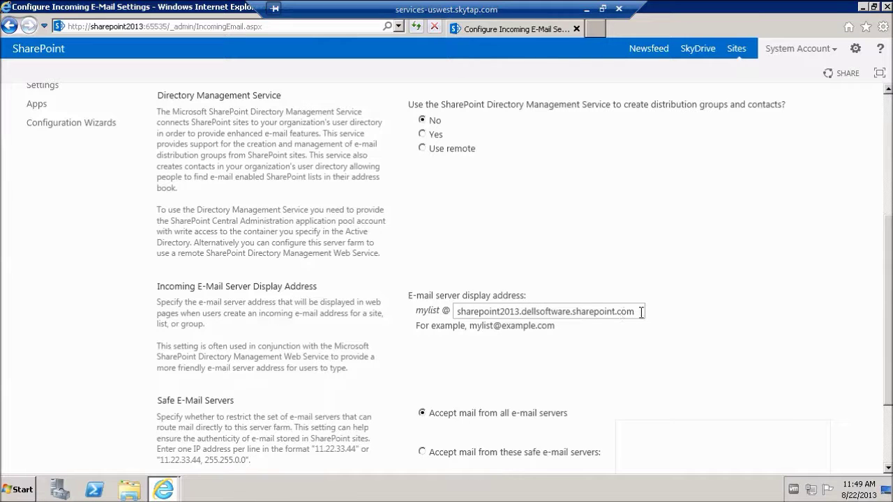
drag(641, 312, 455, 312)
key(ctrl+c)
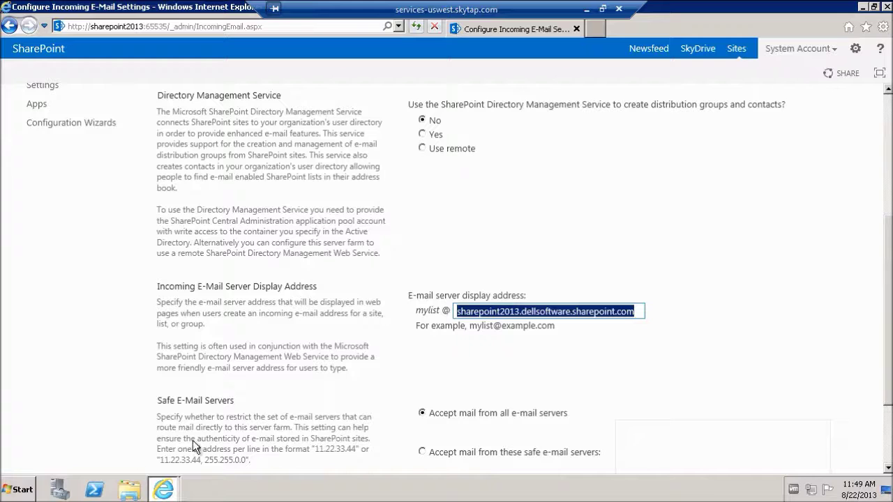
Step: Paste the server address sharepoint2013.dellsoftware.sharepoint.com into a new Notepad note
click(21, 491)
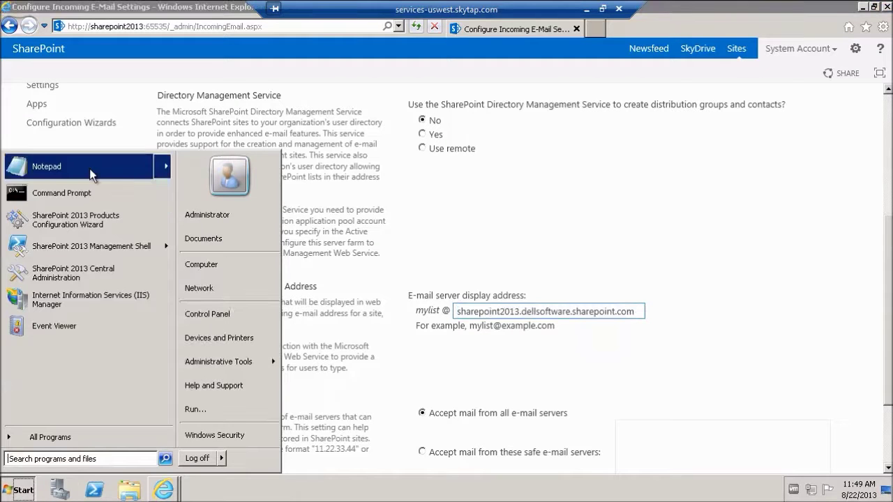
click(92, 173)
key(ctrl+v)
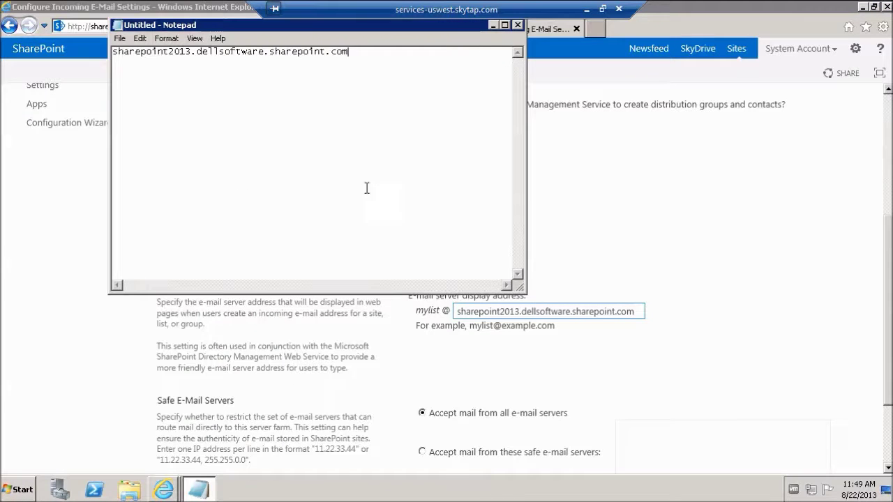
click(492, 26)
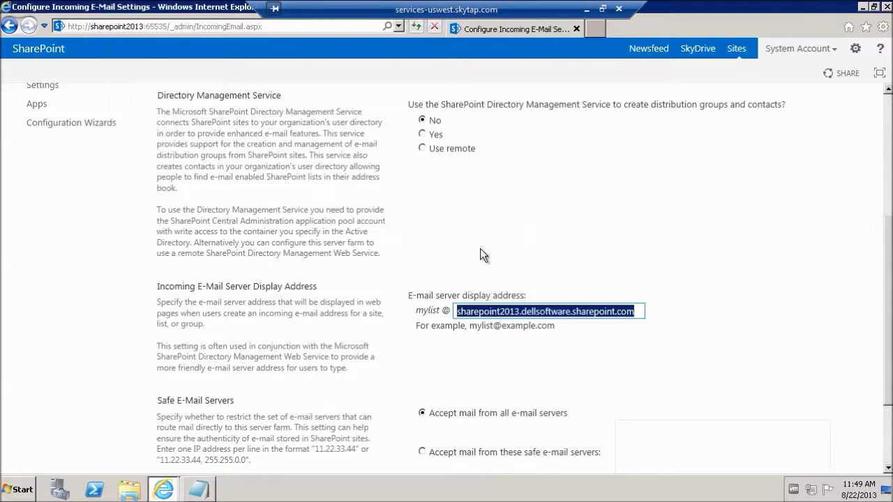
Step: Save the incoming e-mail settings with OK and return to the European SharePoint Conference site
drag(889, 286, 890, 353)
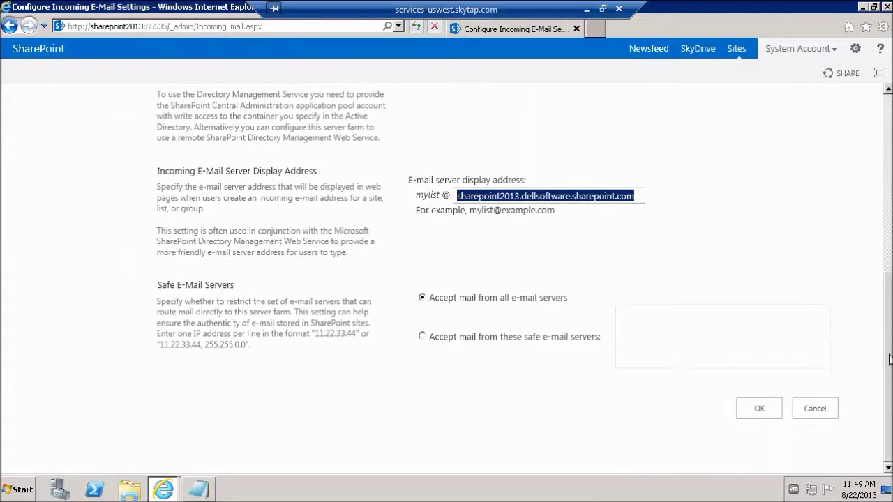
click(765, 411)
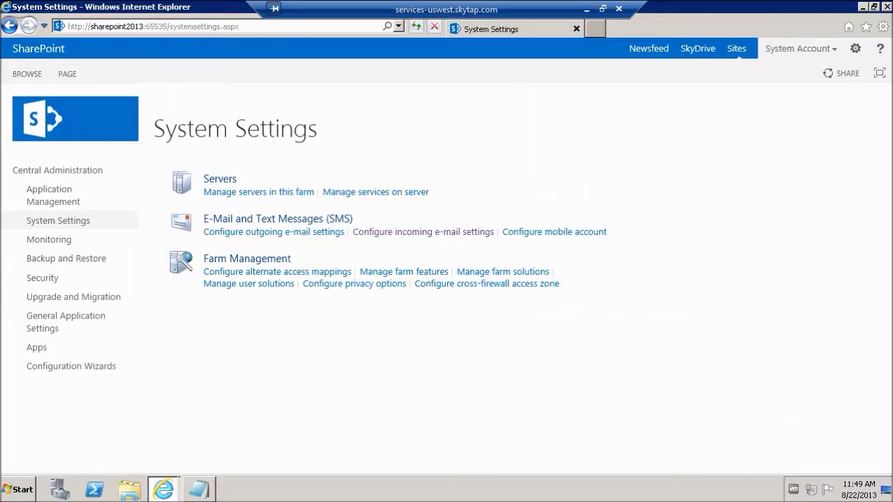
click(697, 28)
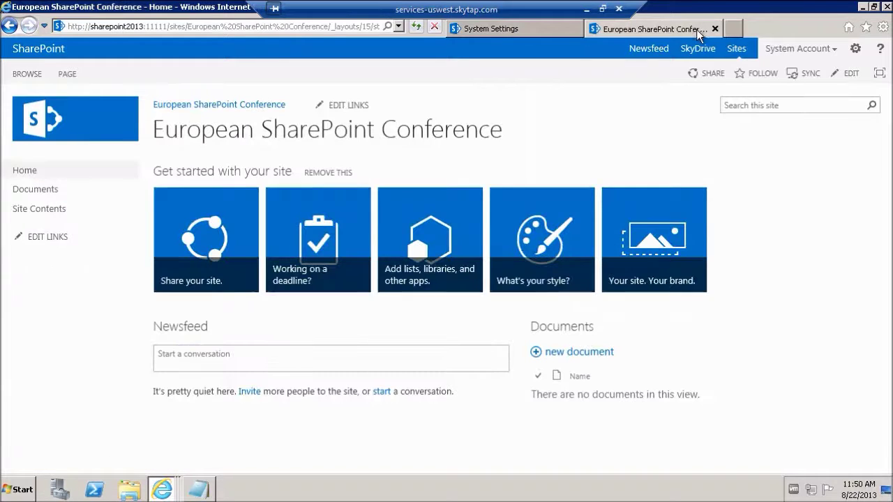
Step: Open the Documents library's Library Settings and its Incoming e-mail settings page
click(40, 194)
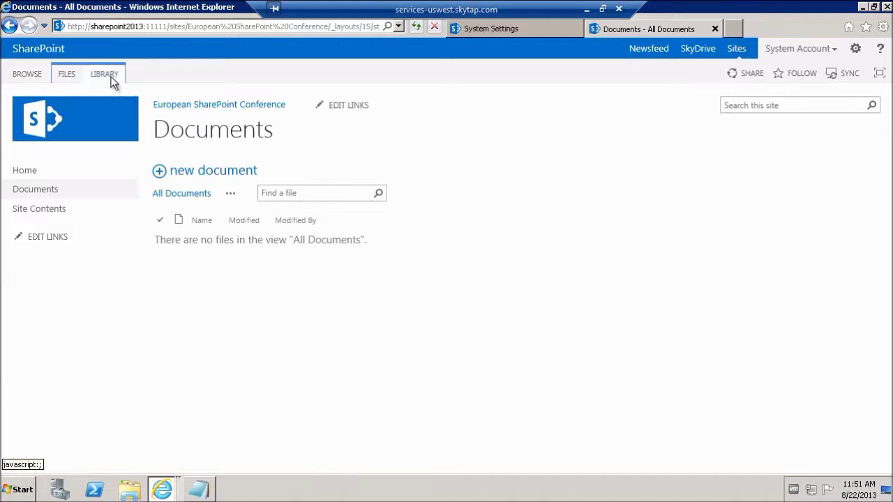
click(111, 76)
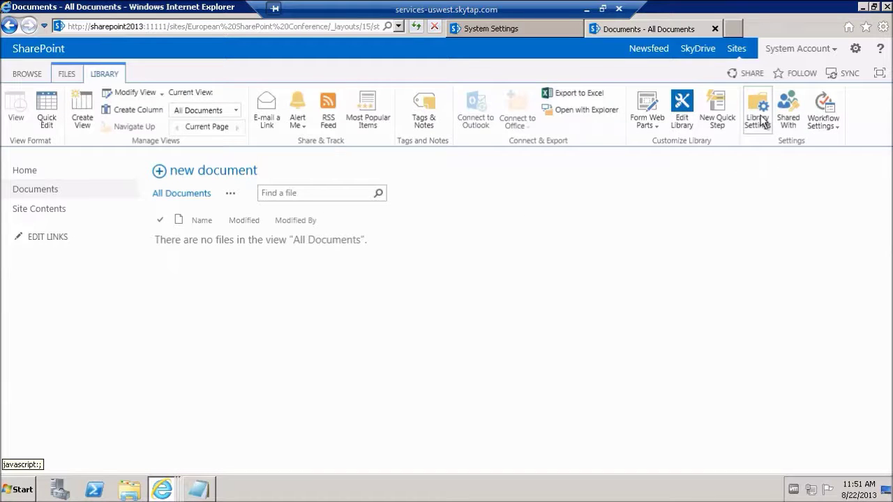
click(763, 121)
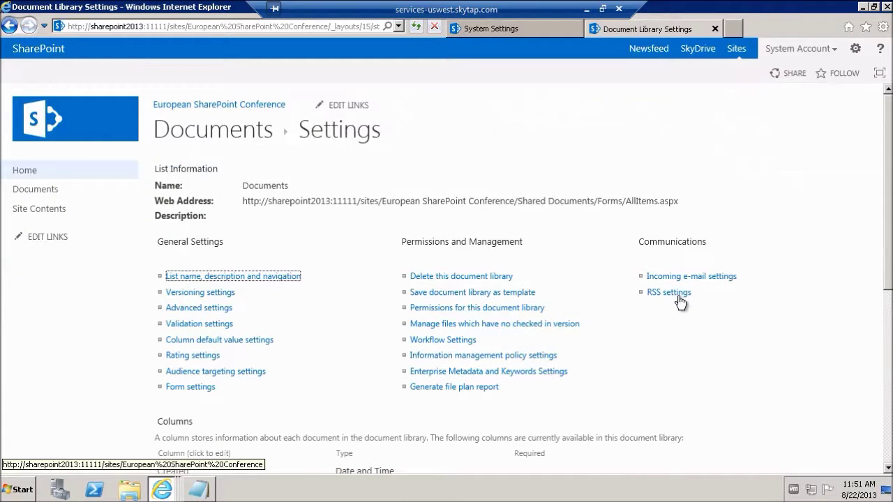
click(693, 277)
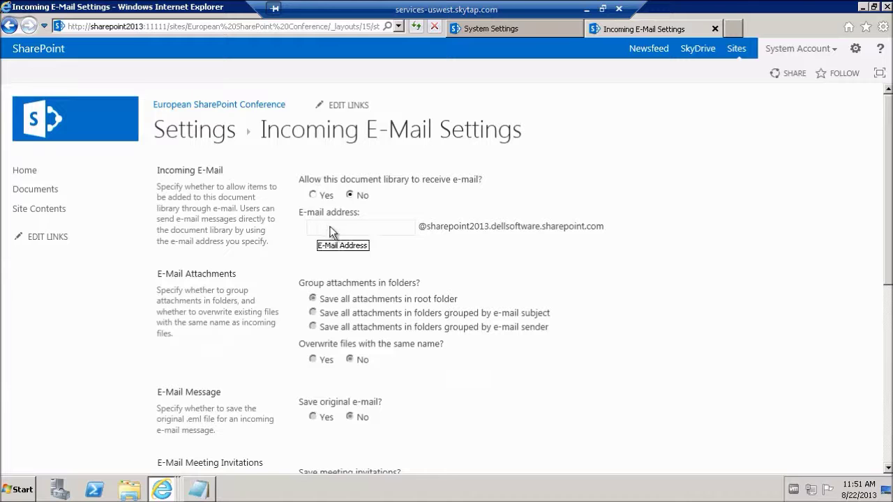
Step: Allow the library to receive e-mail, enter the alias 'Documents', and copy it
click(313, 195)
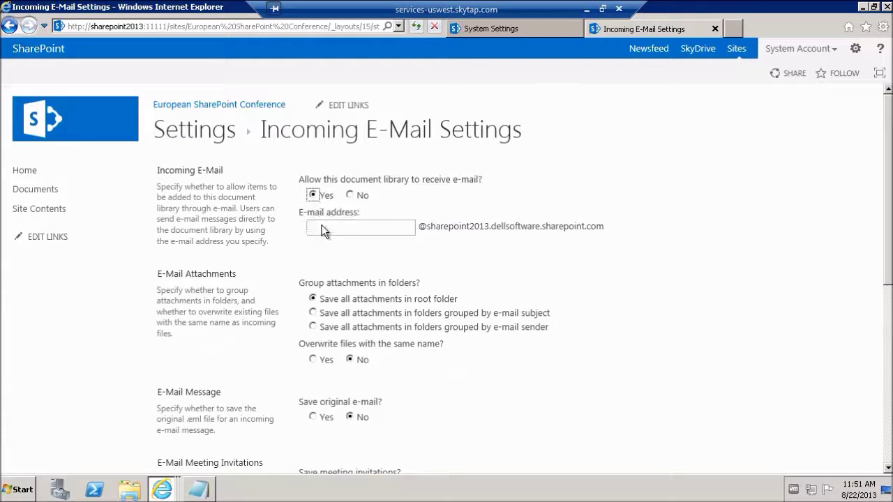
click(324, 227)
drag(411, 227, 282, 234)
key(ctrl+c)
click(198, 489)
click(113, 52)
key(ctrl+v)
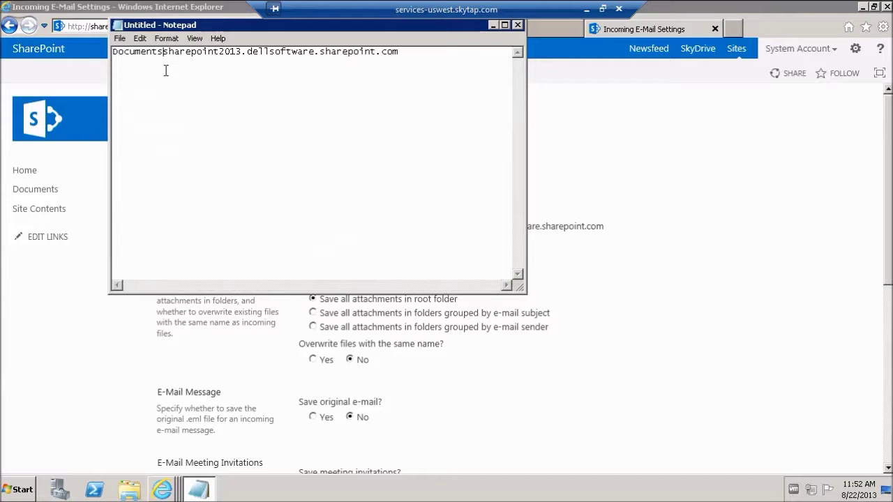
text(@)
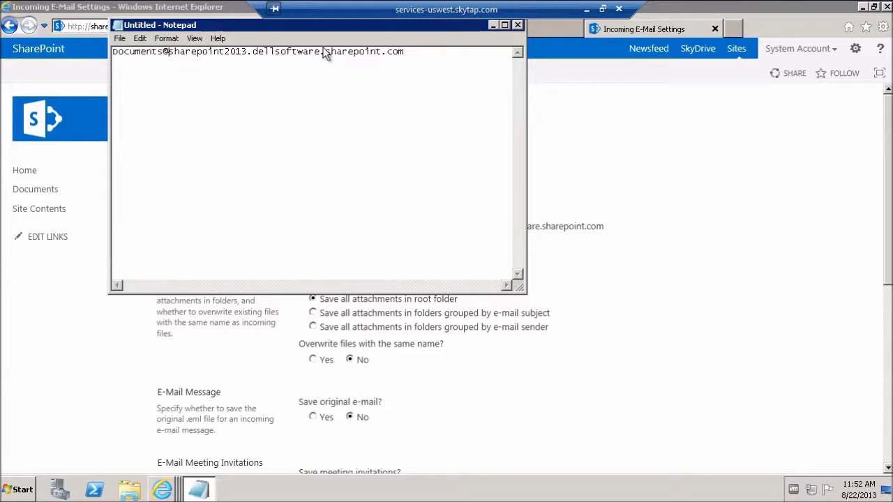
drag(405, 52, 116, 60)
key(ctrl+c)
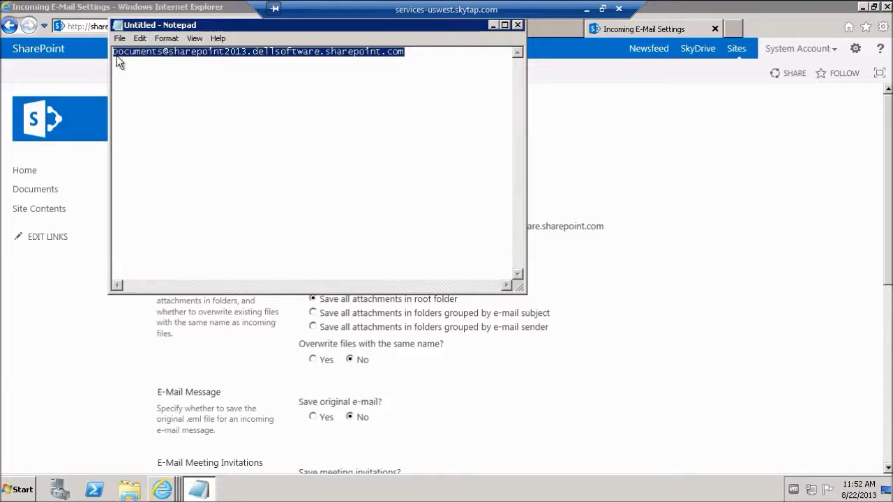
click(493, 25)
click(440, 260)
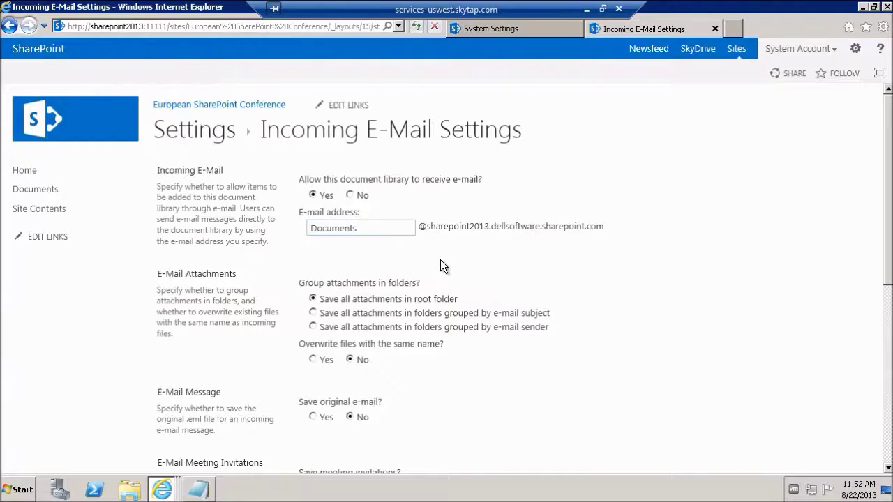
scroll(441, 267, down, 2)
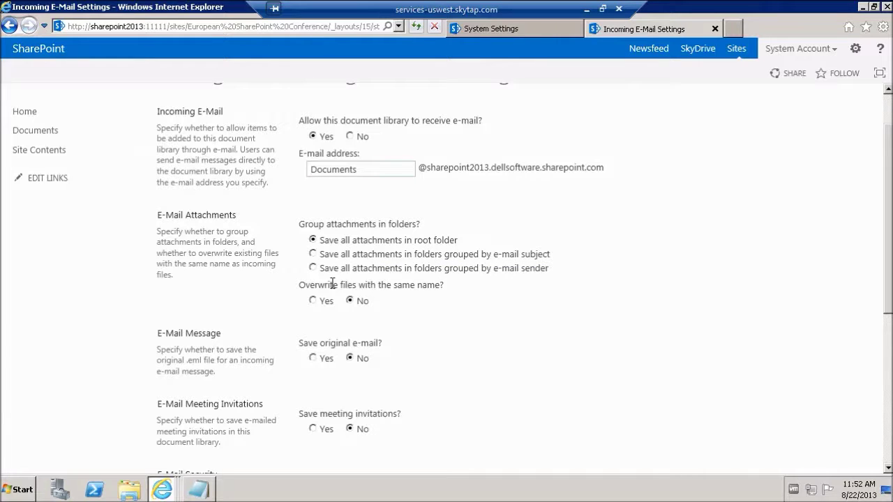
Step: Set Save original e-mail to Yes and save the library's incoming e-mail settings with OK
scroll(332, 284, down, 4)
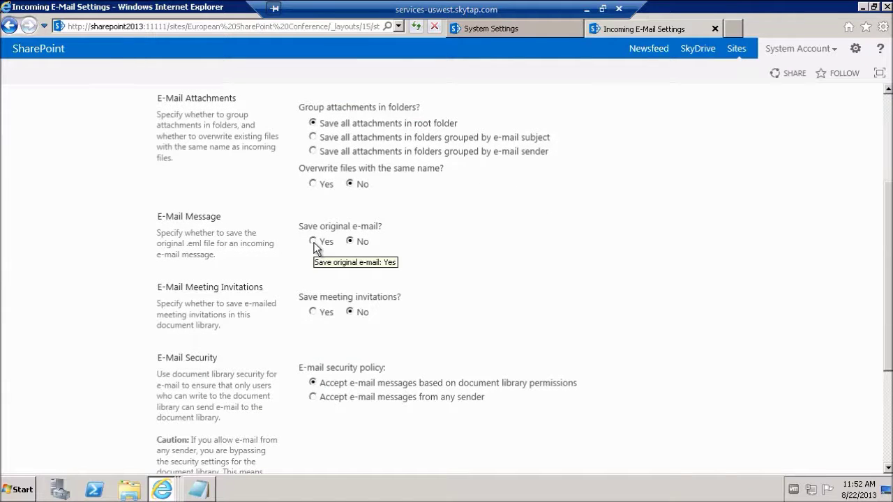
click(313, 243)
scroll(315, 249, down, 5)
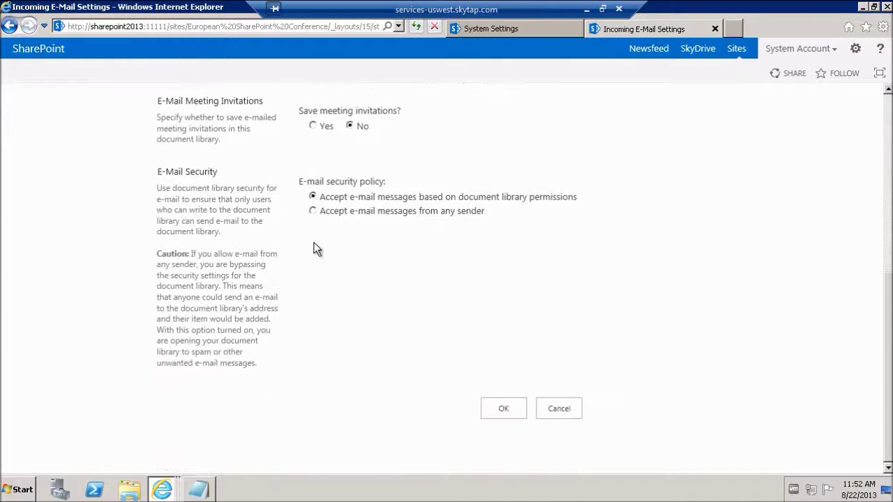
click(503, 409)
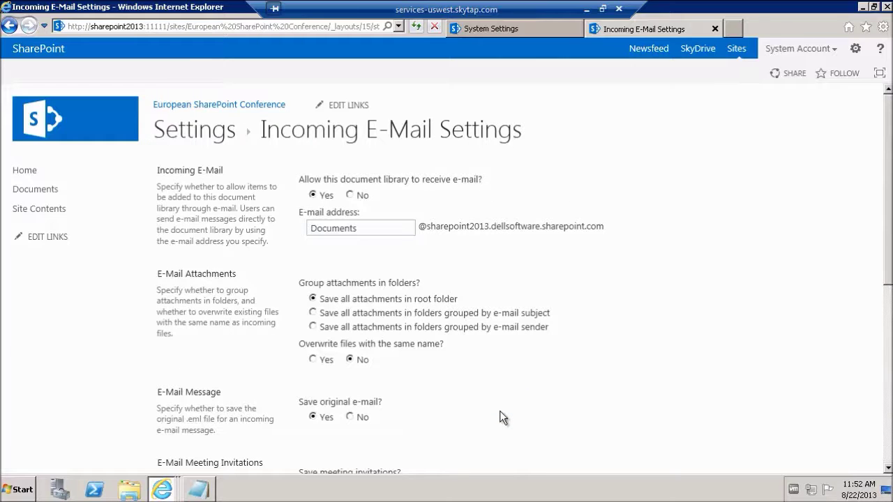
scroll(500, 411, down, 10)
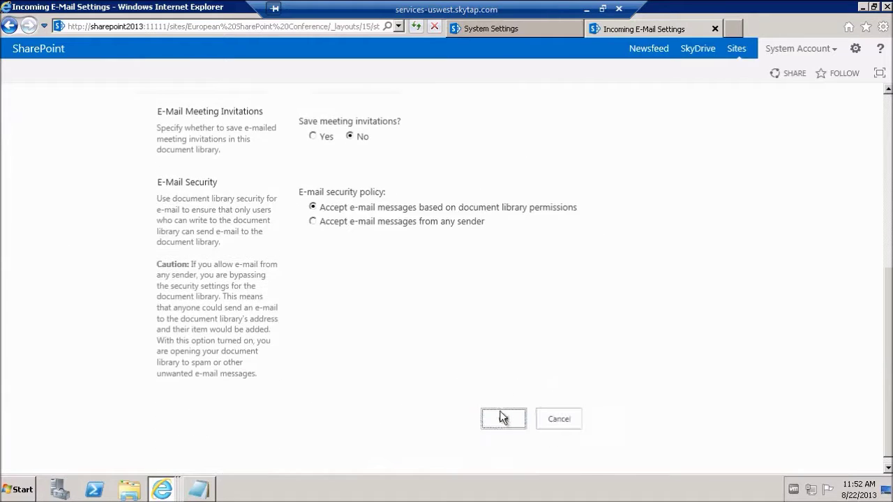
click(503, 409)
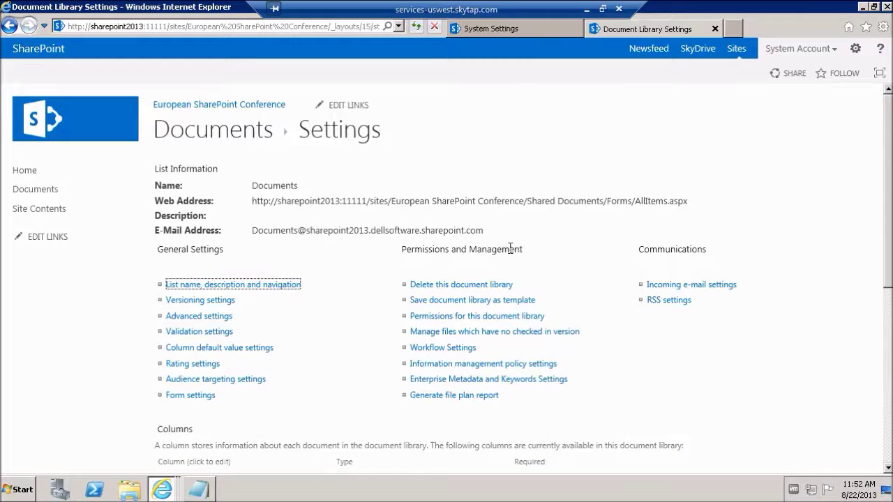
Step: Address a new Outlook message to the library's e-mail address with subject 'Email Enablement Test'
click(603, 10)
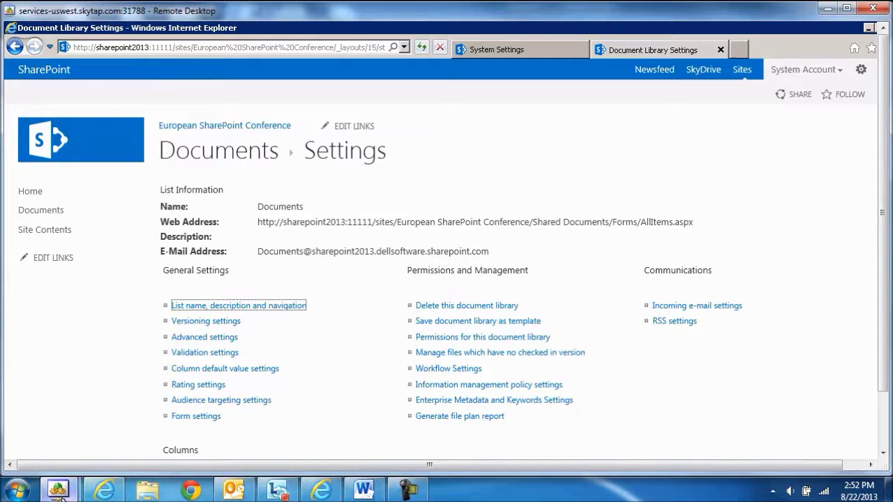
mouse_move(73, 489)
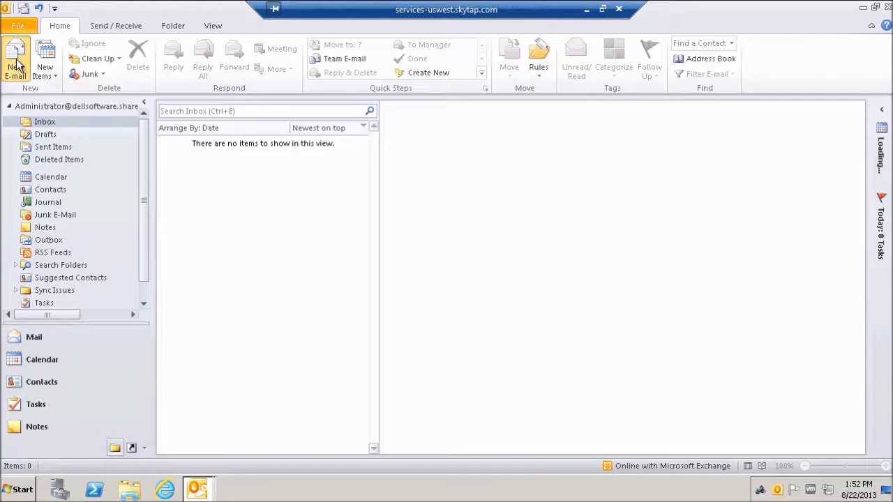
key(ctrl+v)
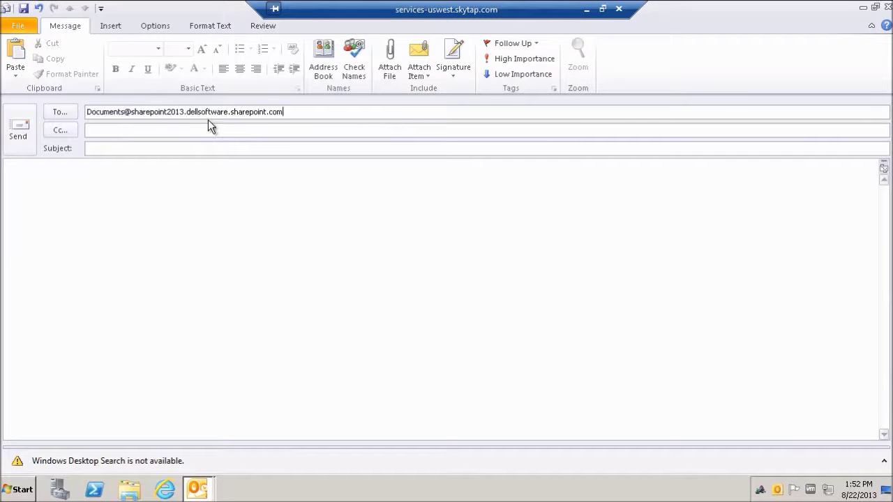
click(211, 148)
text(Emt)
key(BackSpace)
text(ail Enableemnt )
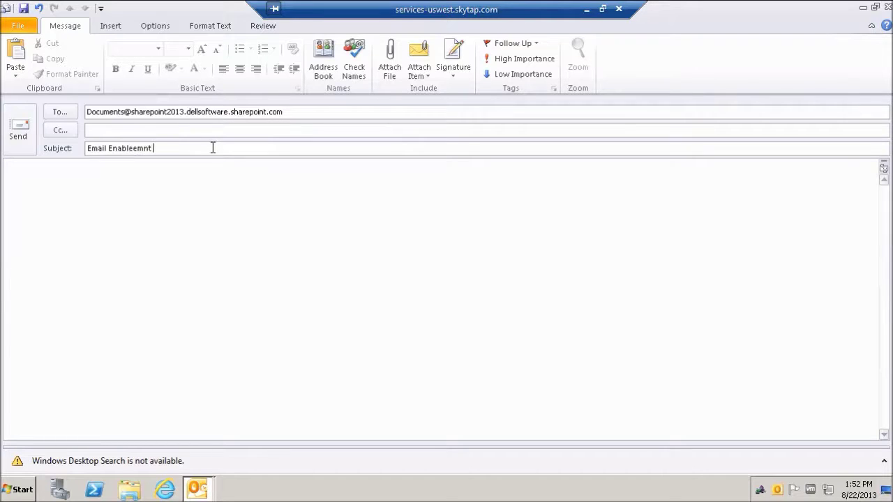
text(Test)
key(ctrl+Left)
key(Left)
key(Left)
key(Left)
text(e)
key(Left)
key(Left)
key(BackSpace)
Step: Attach Demo Guide.docx to the message and send it
click(143, 214)
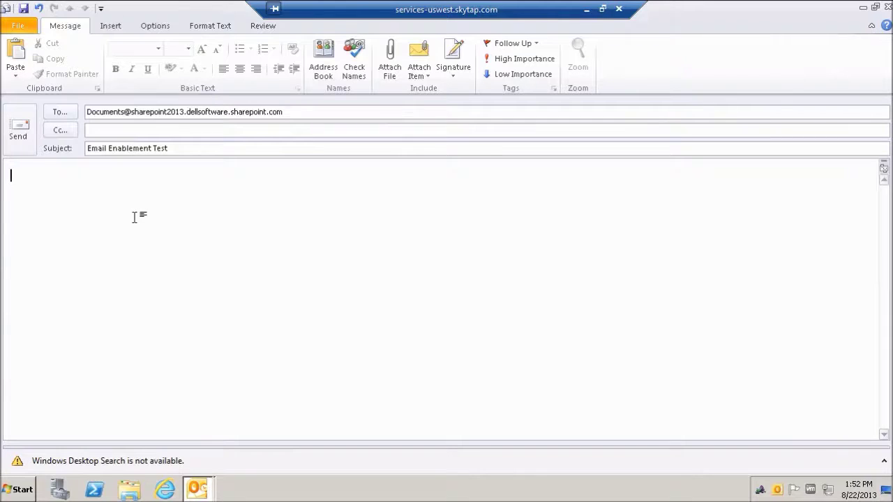
click(395, 71)
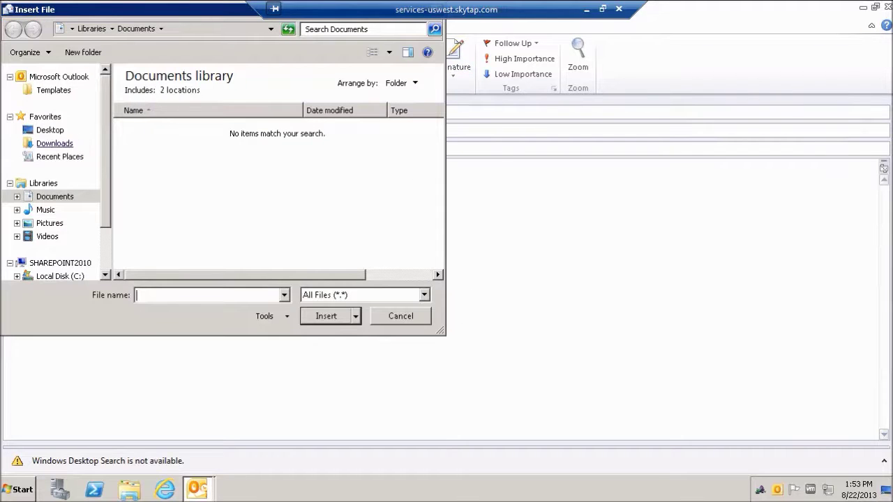
key(Escape)
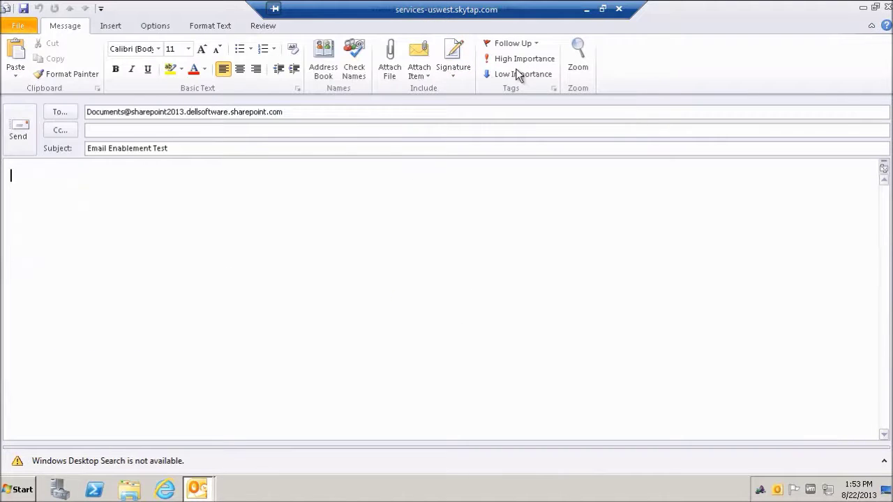
click(391, 68)
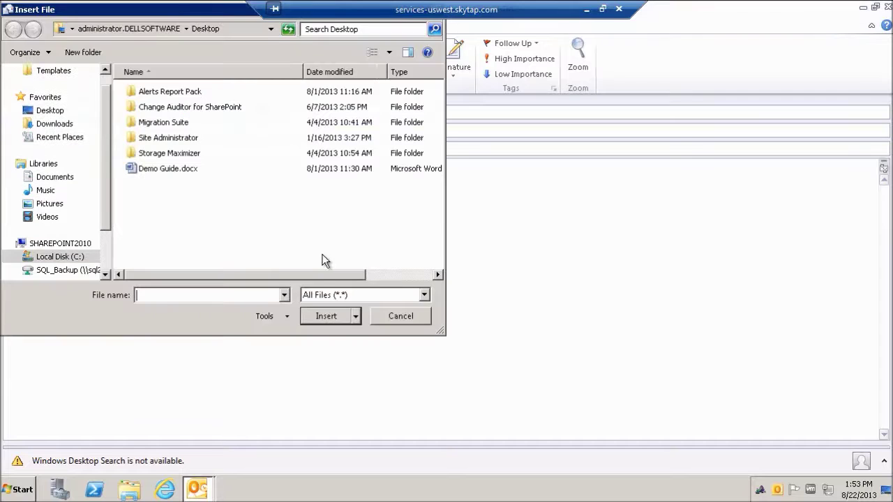
double_click(164, 172)
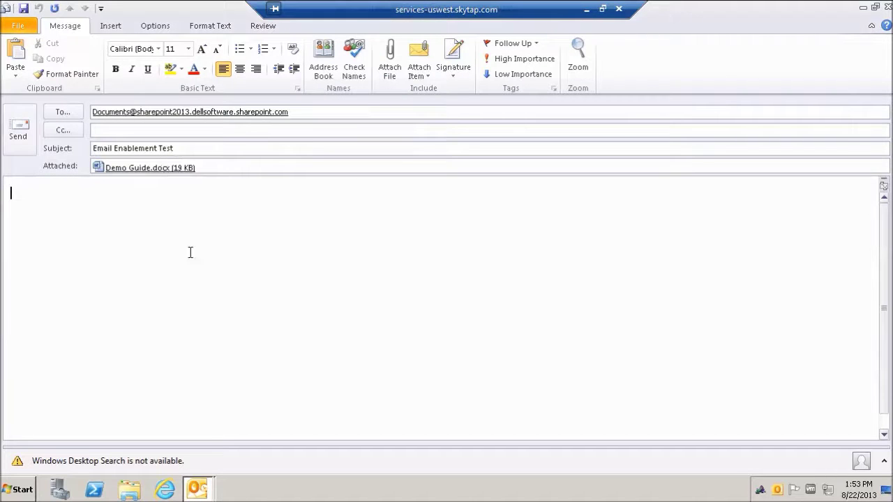
click(21, 145)
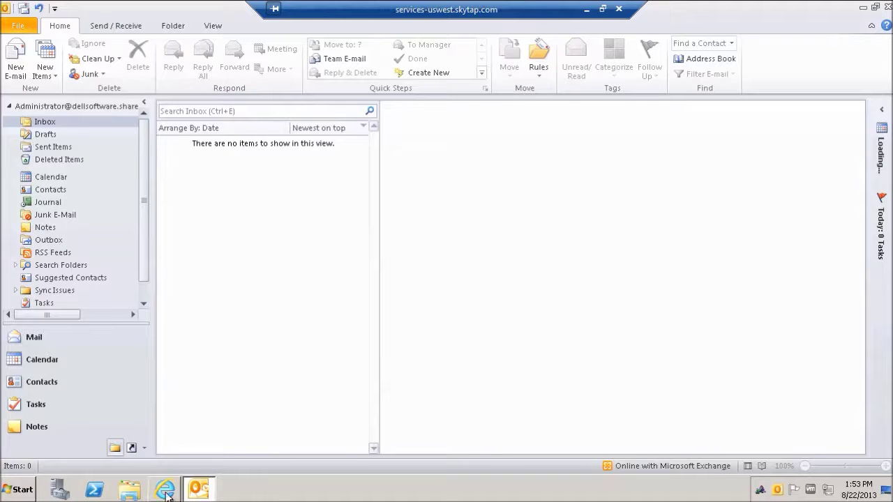
Step: Return to the SharePoint session and open the conference site's Documents library to check arrivals
click(588, 12)
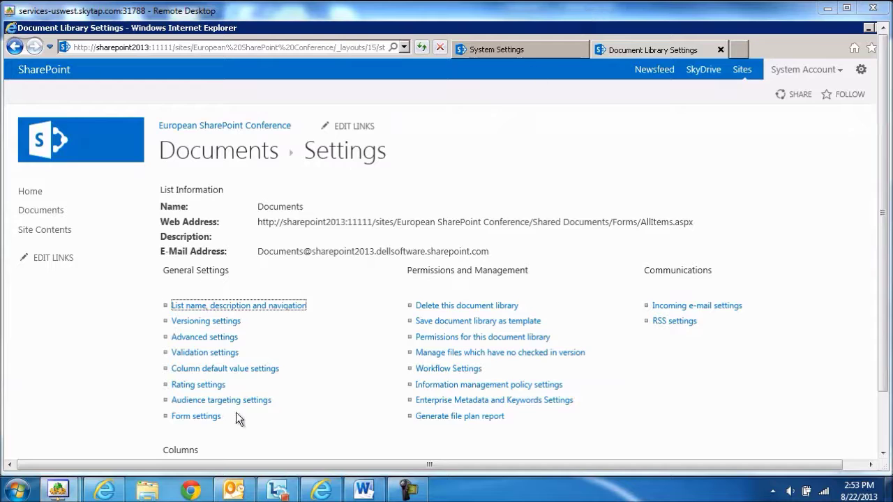
click(690, 309)
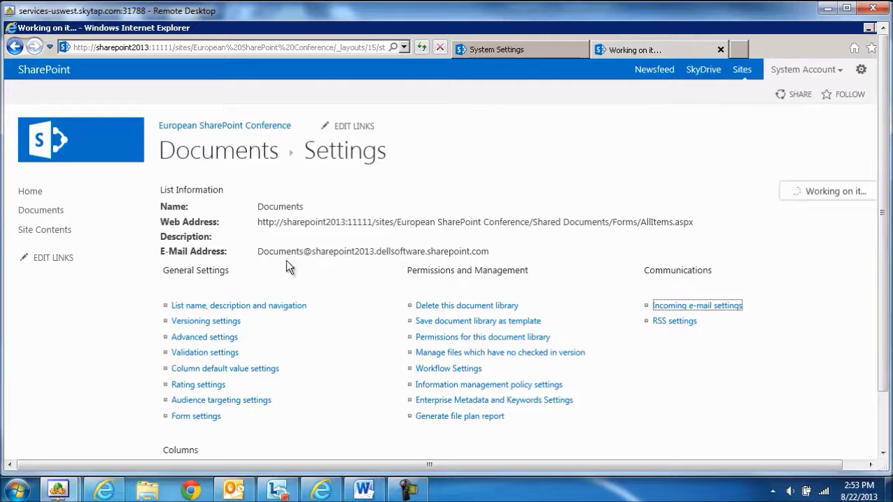
click(229, 127)
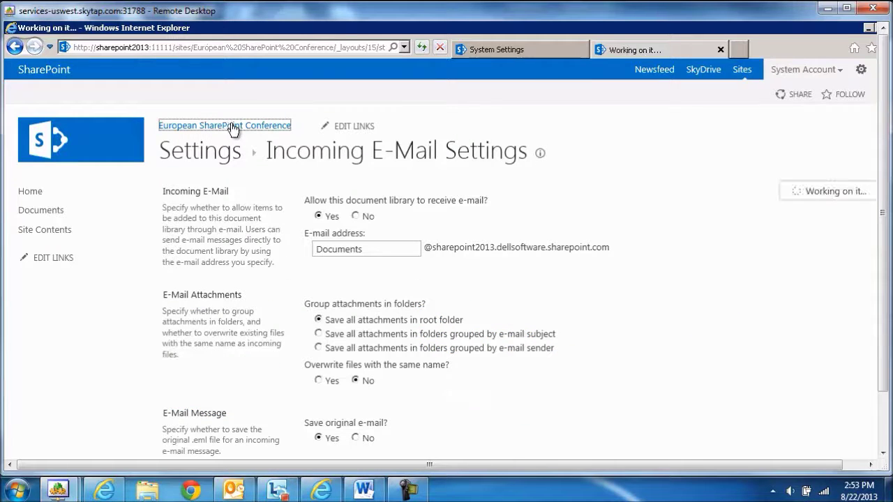
click(54, 217)
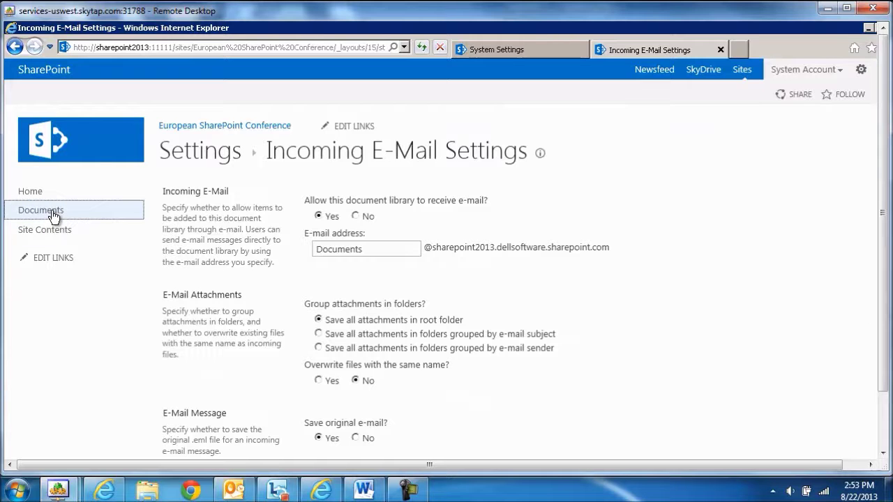